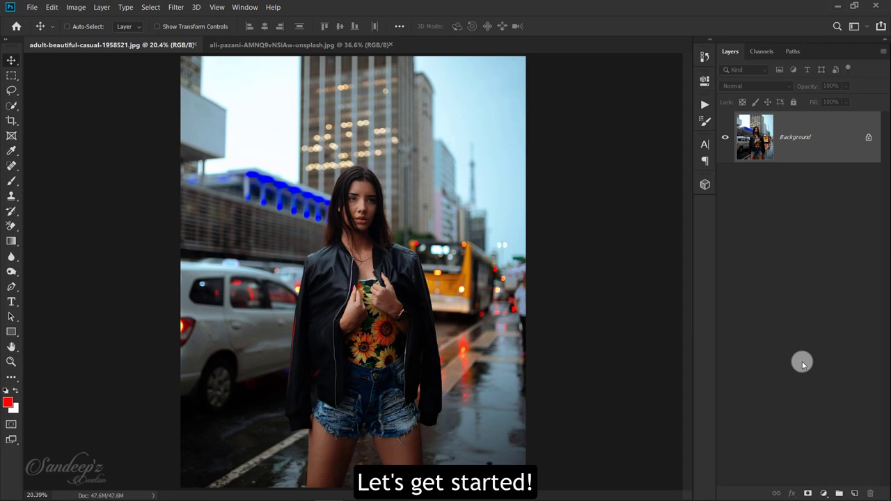
Step: Duplicate the street portrait's Background layer and open the copy in the Camera Raw Filter
drag(834, 152, 855, 492)
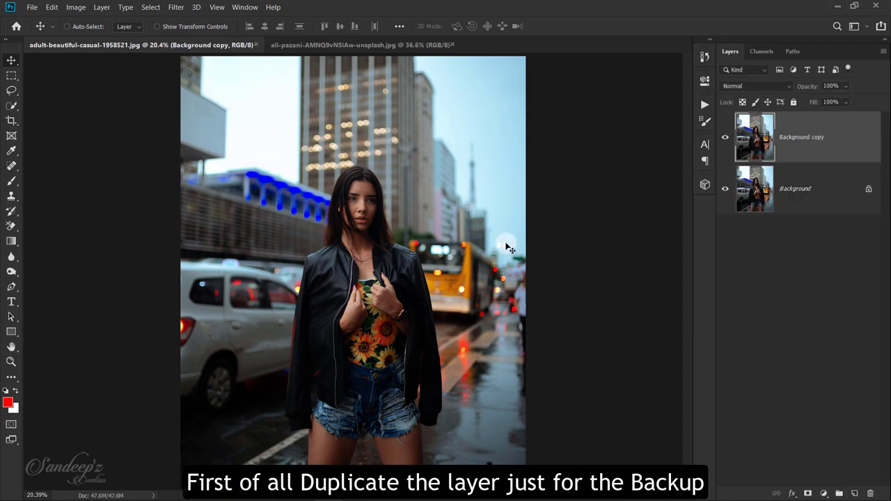
click(183, 7)
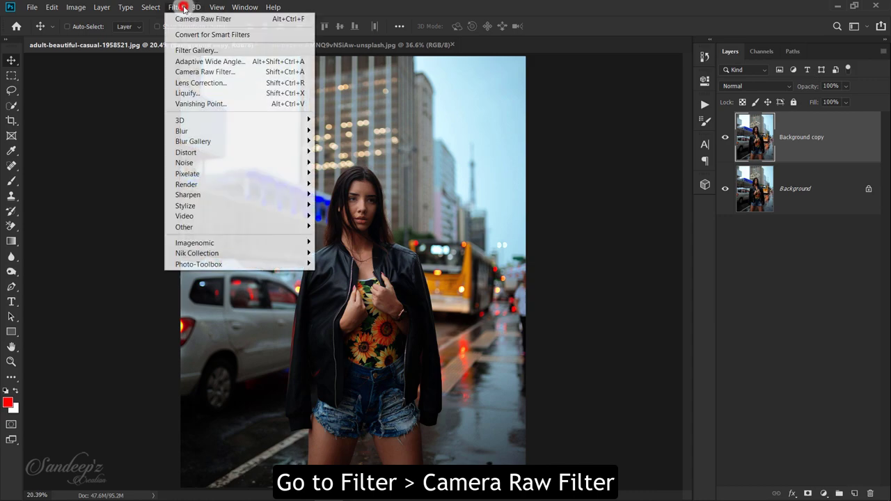
click(189, 74)
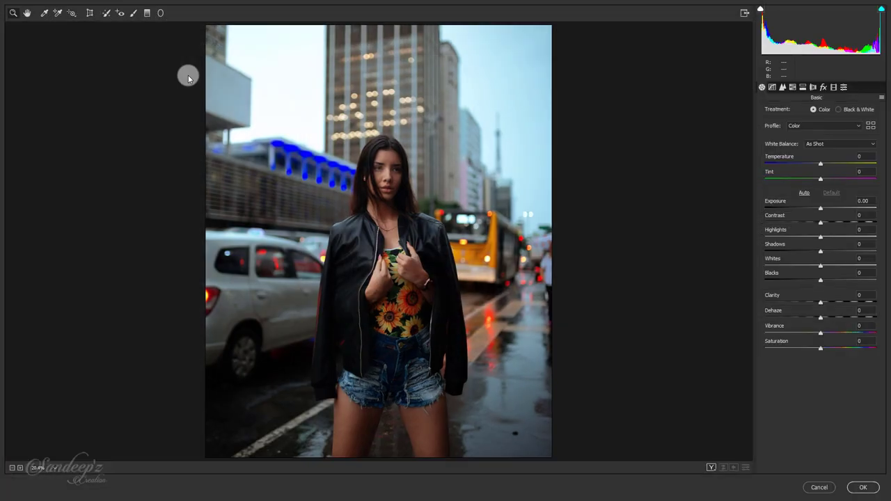
Step: Show Before/After side by side and set Temperature +5, Tint -5, Contrast +10, Highlights +15
click(711, 468)
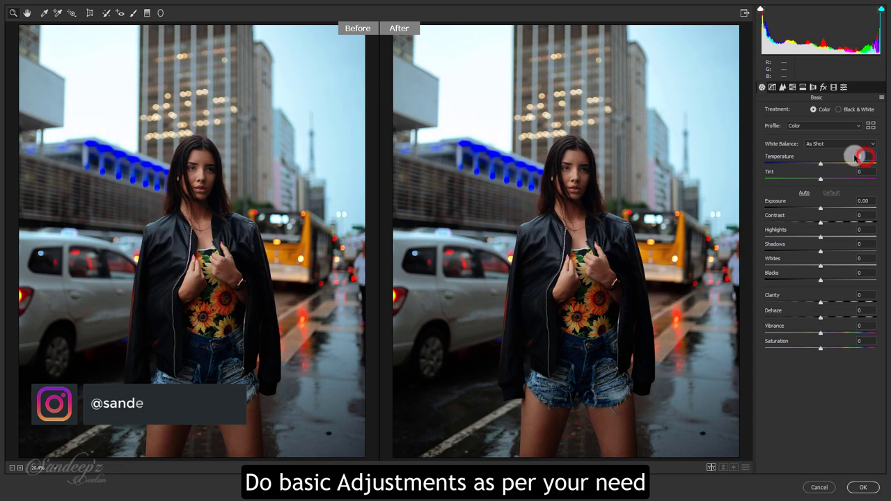
scroll(855, 157, up, 3)
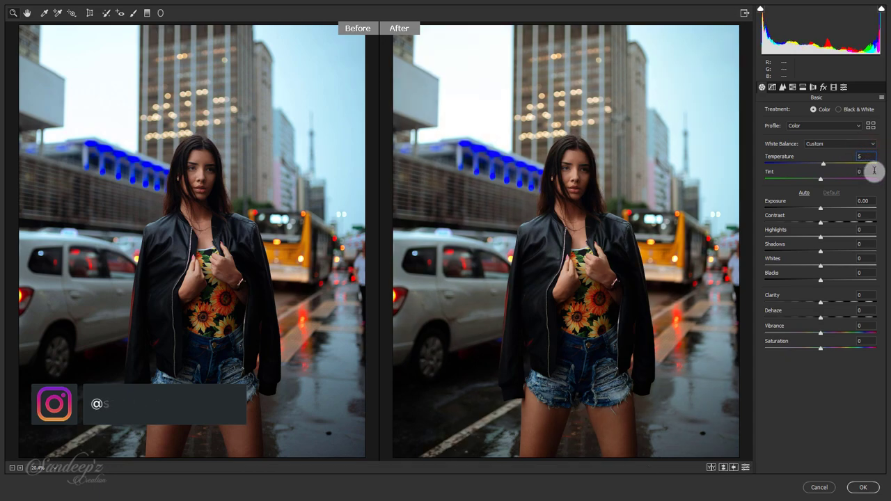
click(855, 172)
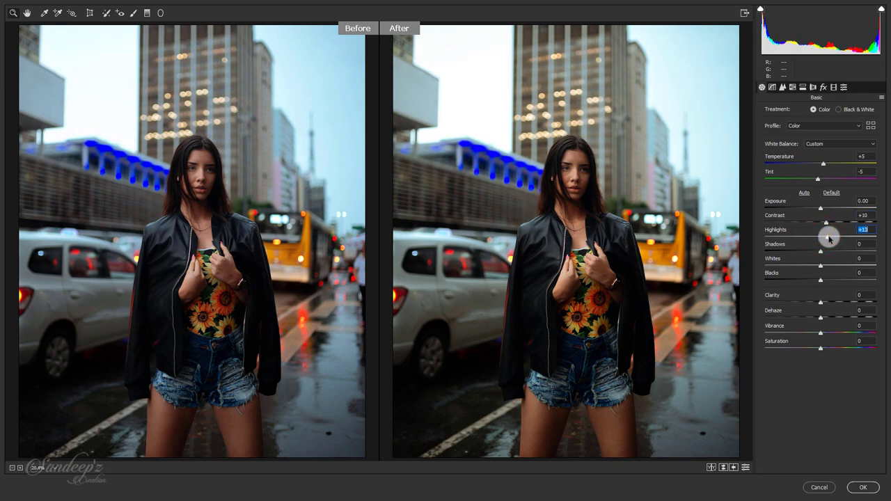
click(868, 228)
text(15)
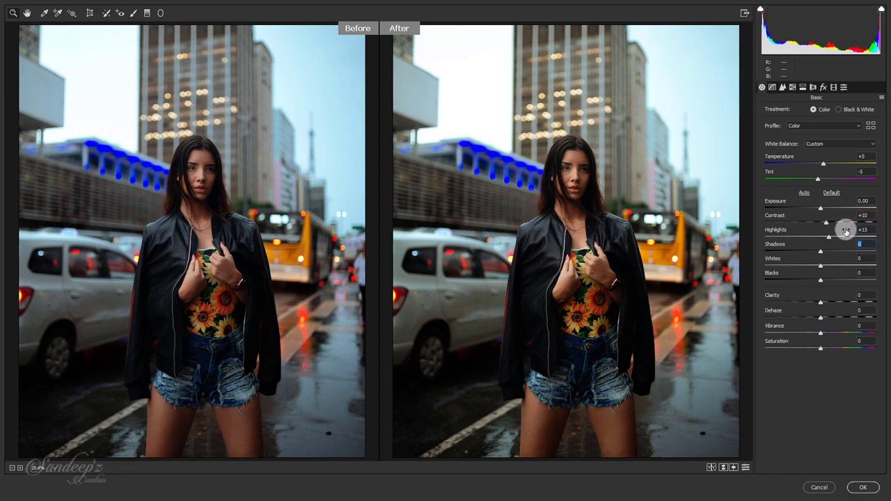
text(0)
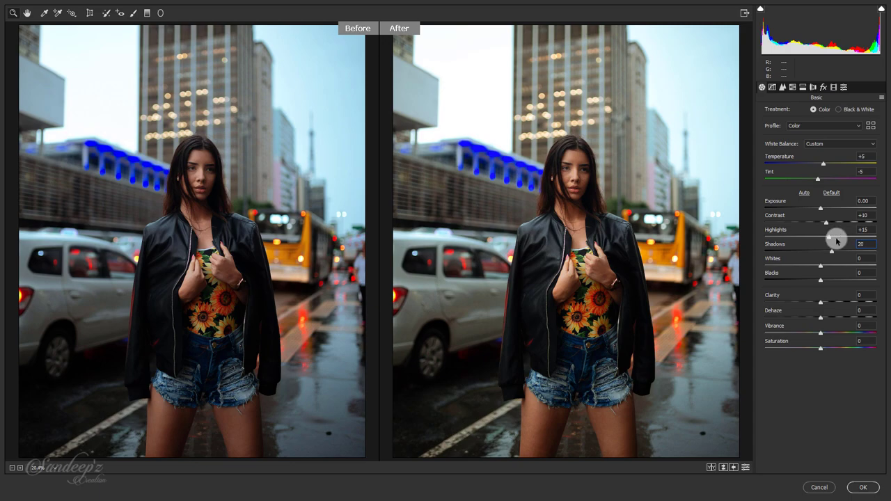
Step: Set Whites to +15, Blacks to -30 and Clarity to 30
mouse_move(820, 267)
mouse_down()
mouse_move(772, 265)
mouse_move(867, 264)
mouse_move(819, 260)
mouse_move(826, 268)
mouse_up()
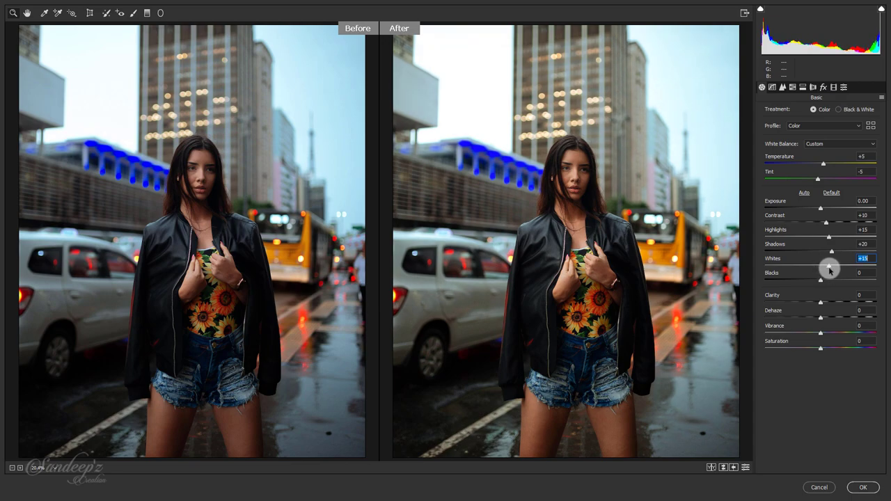
drag(816, 281, 805, 280)
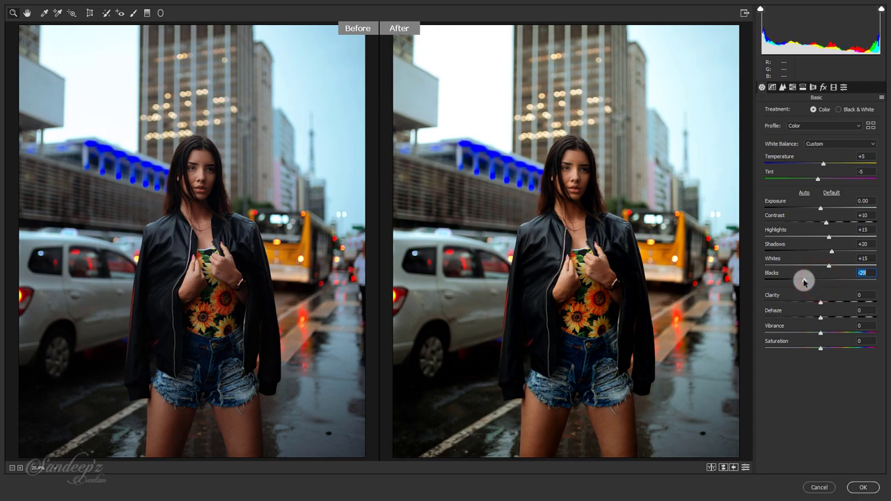
click(865, 295)
text(30)
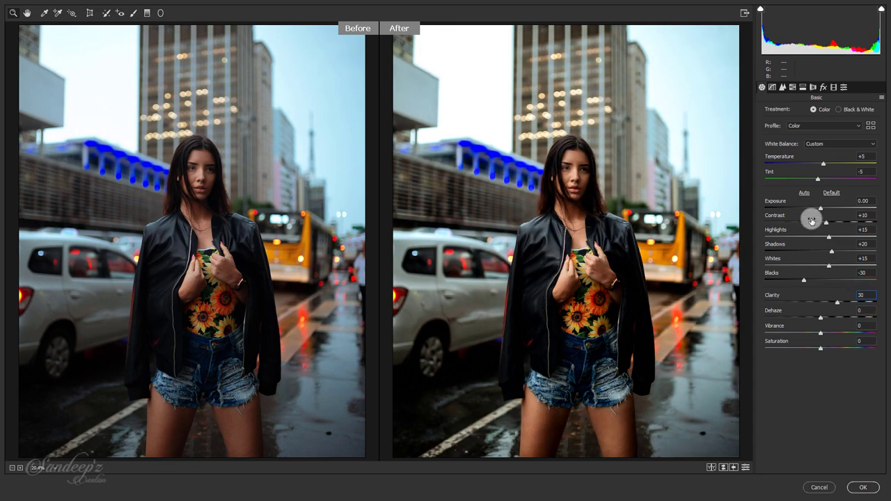
click(771, 87)
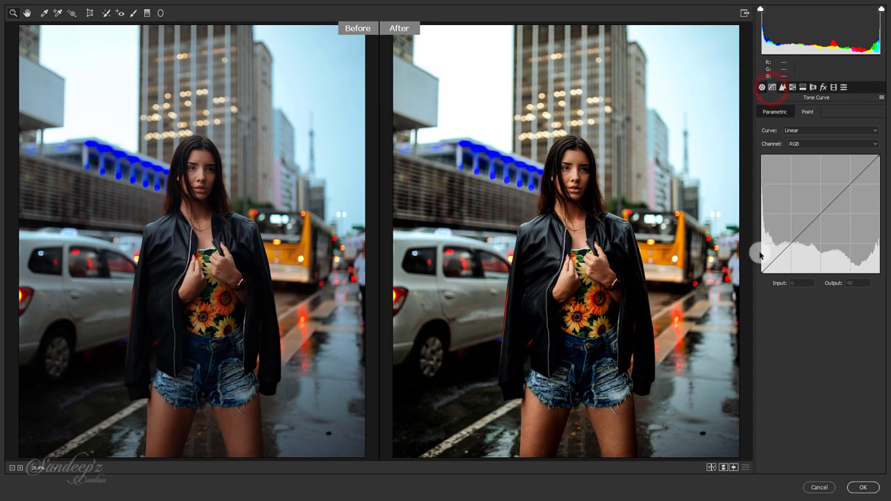
Step: Shape the point tone curve with a slightly raised black point and lowered midpoint
drag(762, 269, 762, 262)
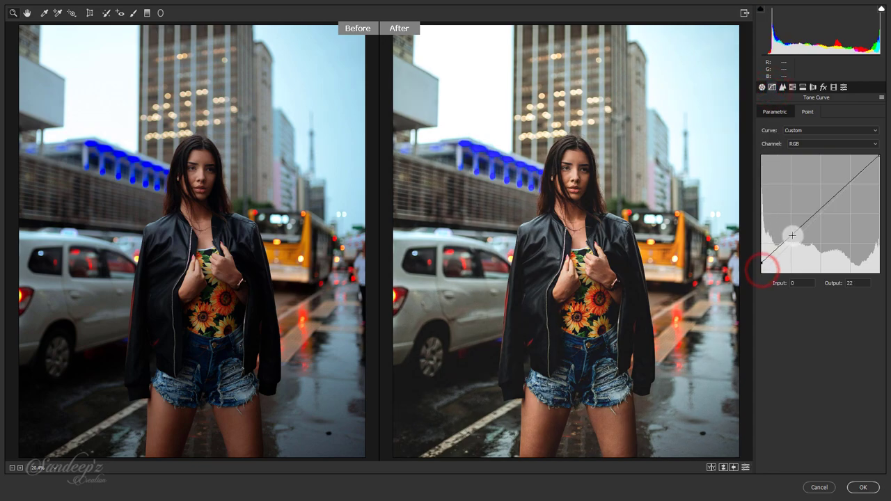
click(802, 225)
drag(804, 225, 804, 229)
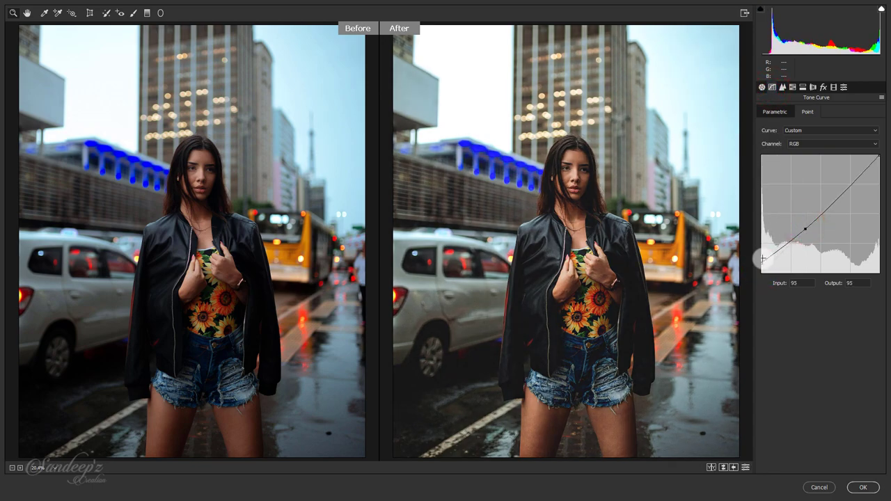
drag(762, 264, 749, 267)
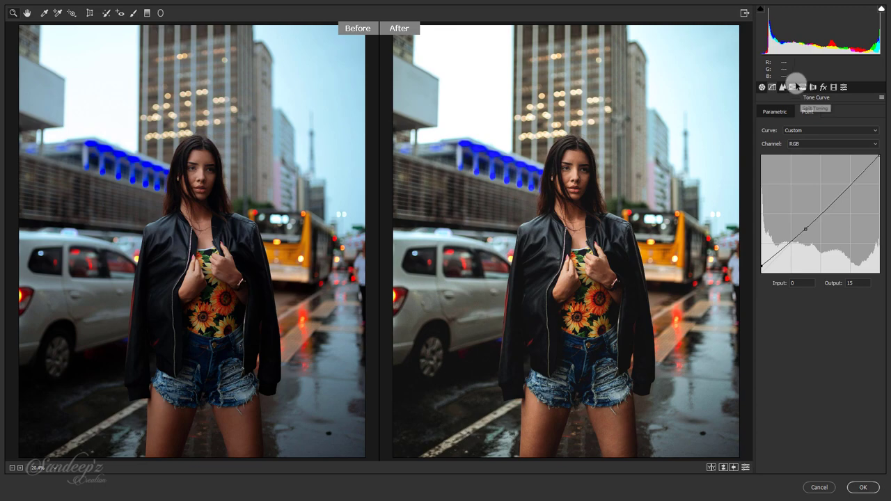
Step: Set sharpening Amount to 50 and luminance noise reduction to 50 in Detail
click(783, 87)
click(860, 119)
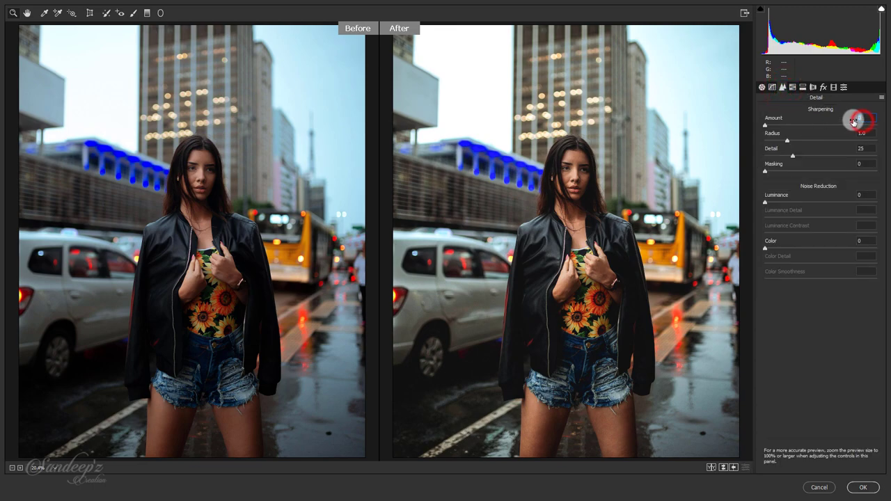
text(50)
click(860, 195)
text(50)
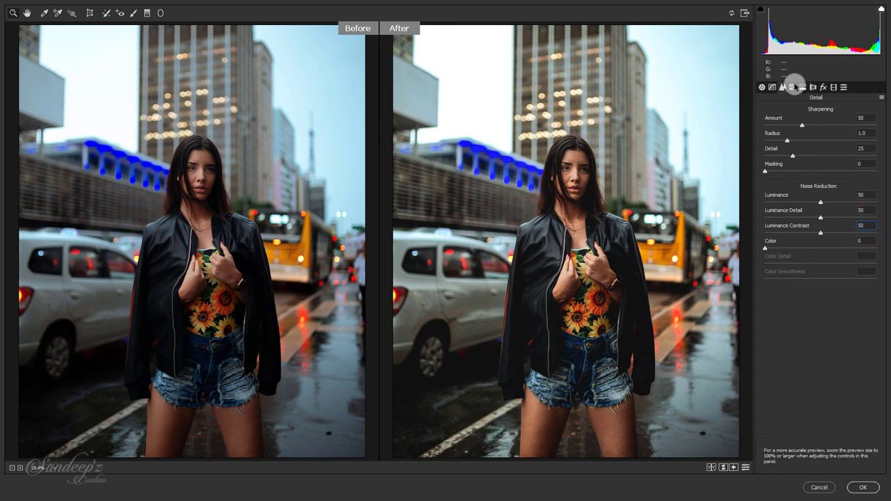
click(793, 87)
Step: Set the Reds hue to +10 and the Yellows hue to -30
click(766, 112)
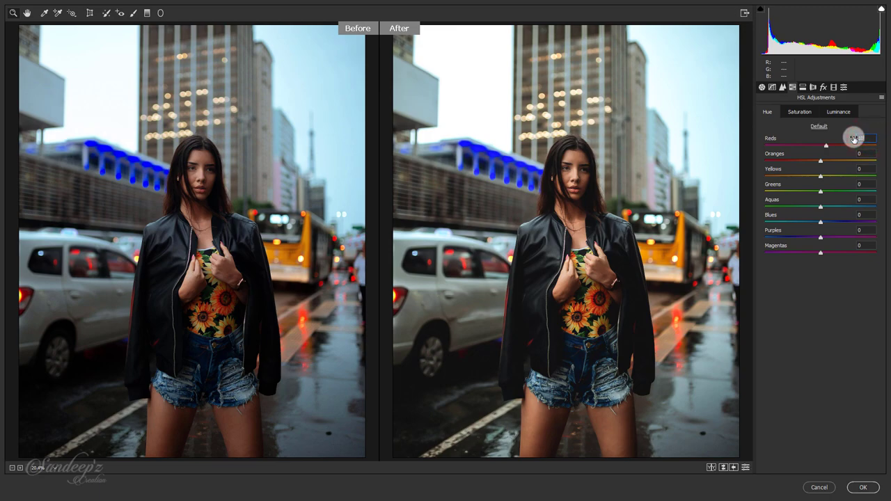
click(862, 169)
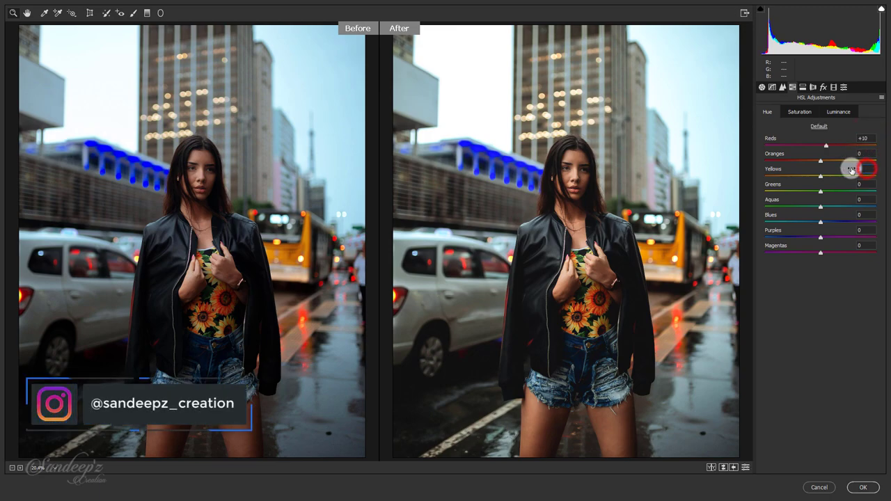
text(-30)
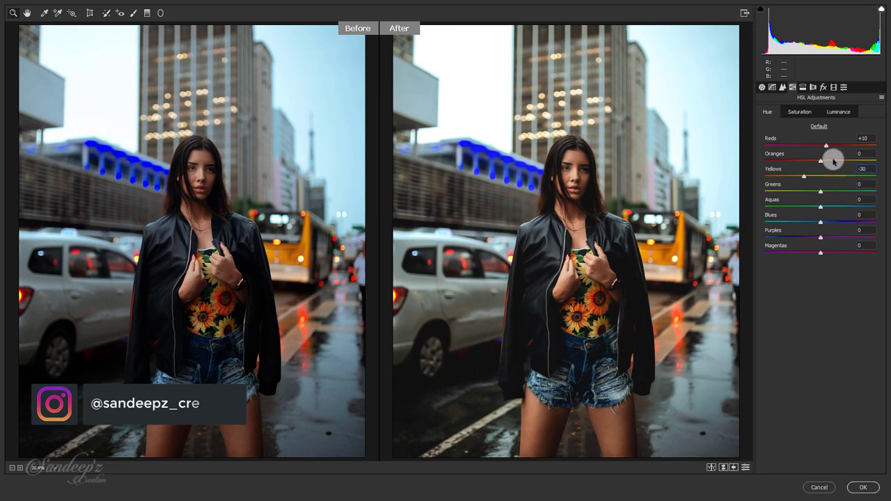
Step: Set saturation of Yellows, Greens, Aquas, Blues, Purples and Magentas to -100
click(800, 112)
drag(820, 176, 766, 189)
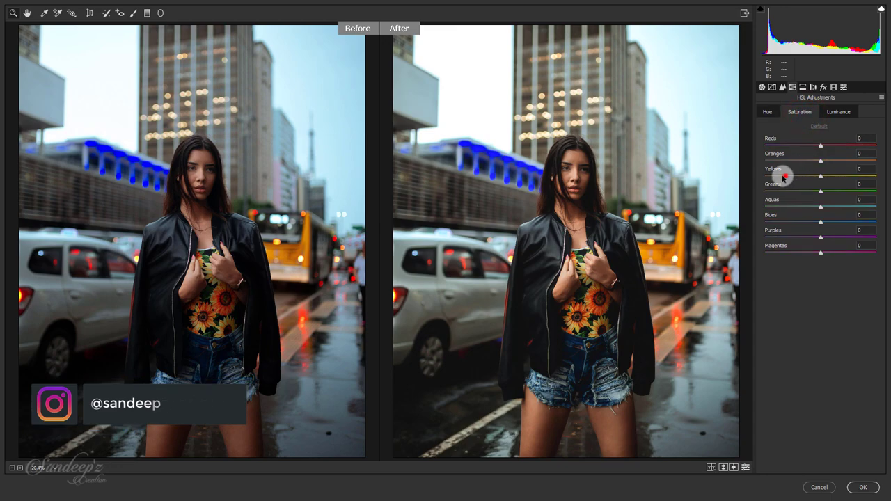
click(766, 191)
click(766, 206)
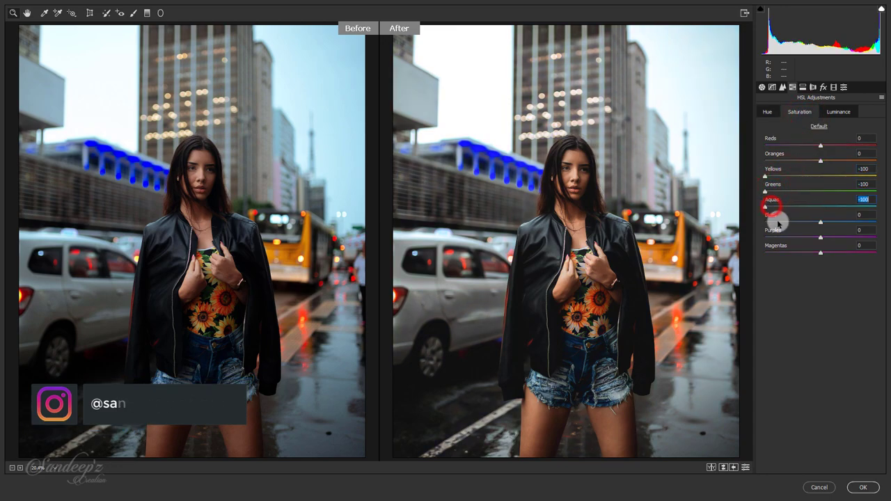
click(766, 221)
click(765, 237)
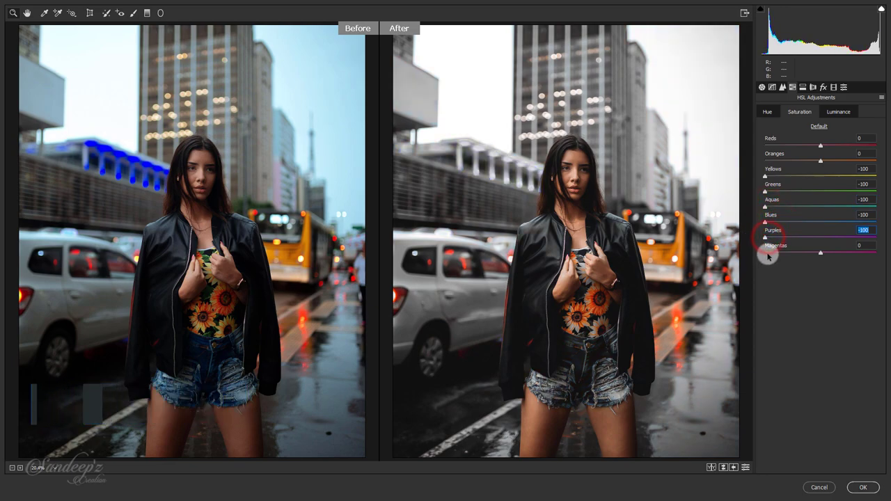
click(765, 252)
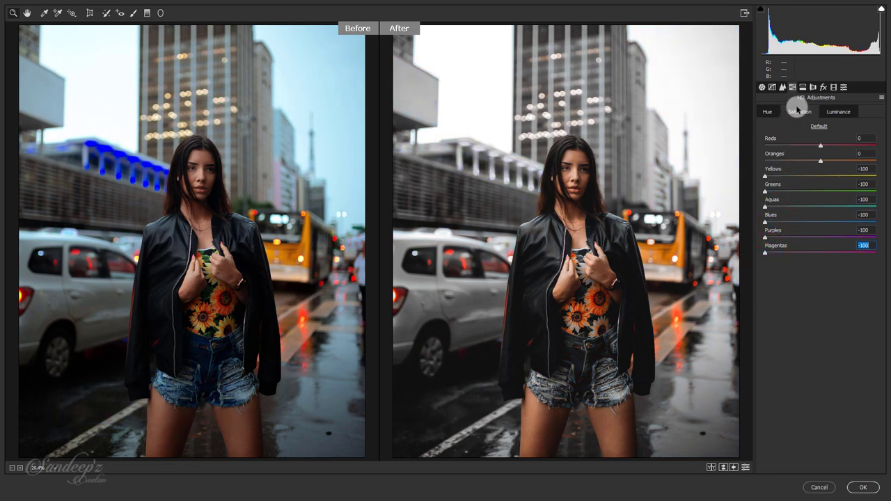
click(802, 87)
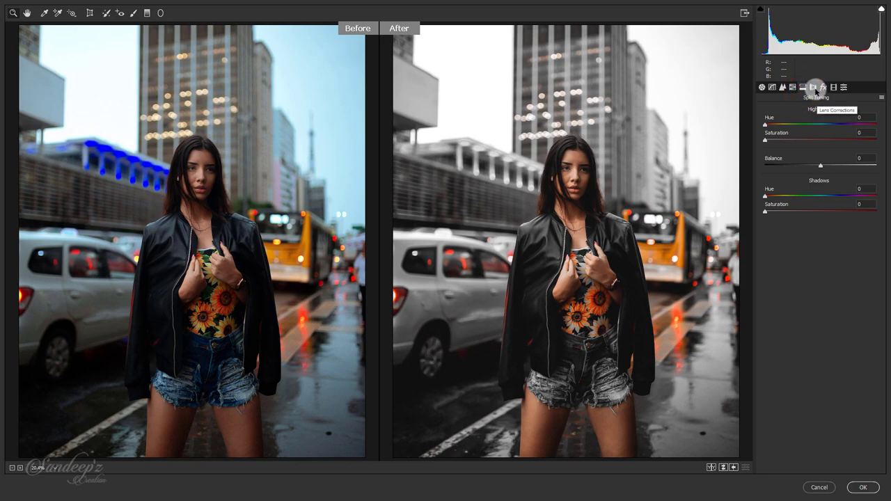
Step: Add a subtle Highlight Priority post-crop vignette in the Effects panel
click(812, 87)
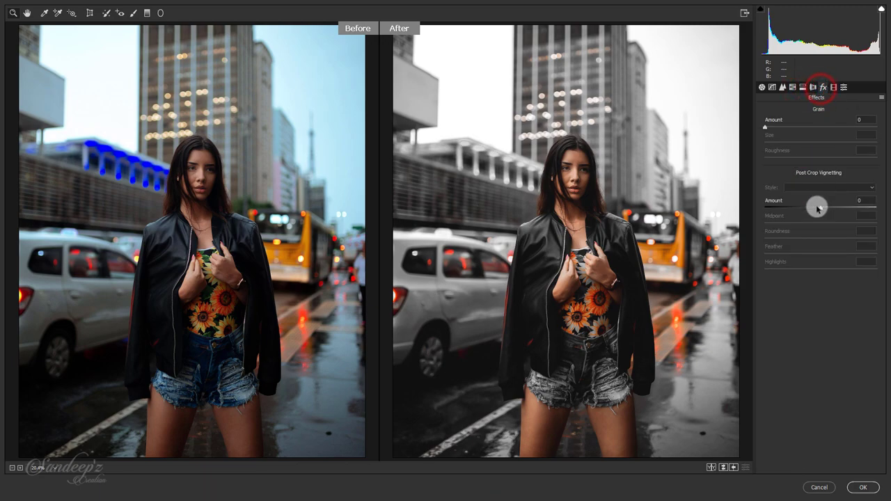
drag(818, 207, 811, 208)
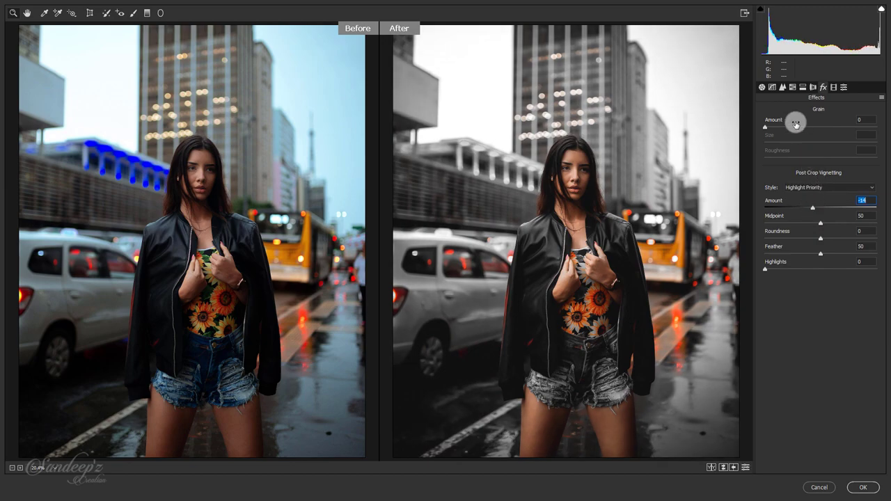
click(772, 87)
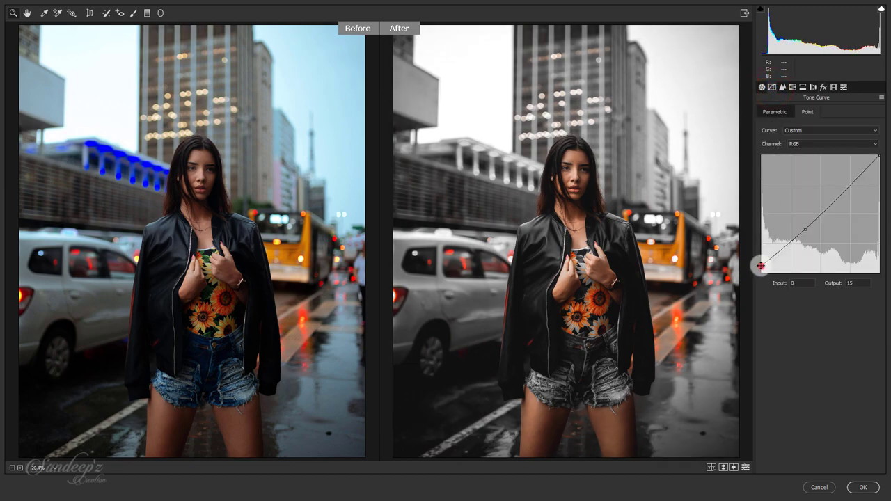
Step: Lift the tone curve's black point to fade shadows and commit the Camera Raw grade with OK
drag(760, 265, 758, 260)
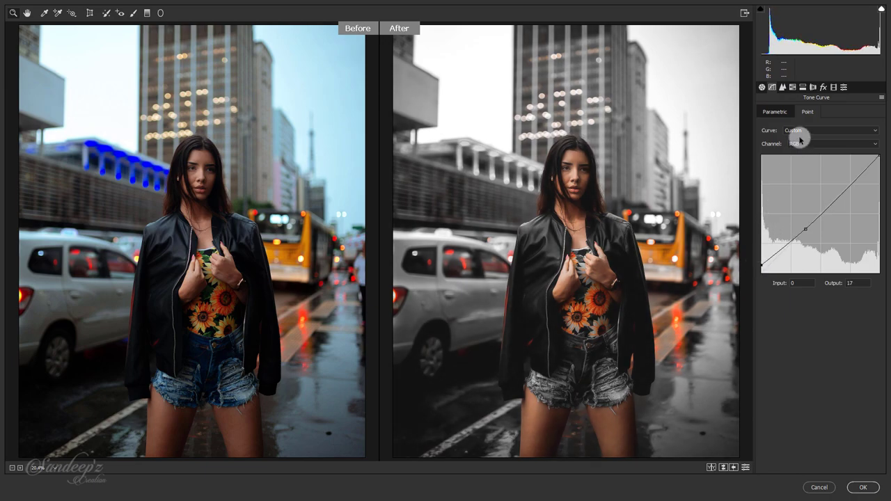
click(762, 87)
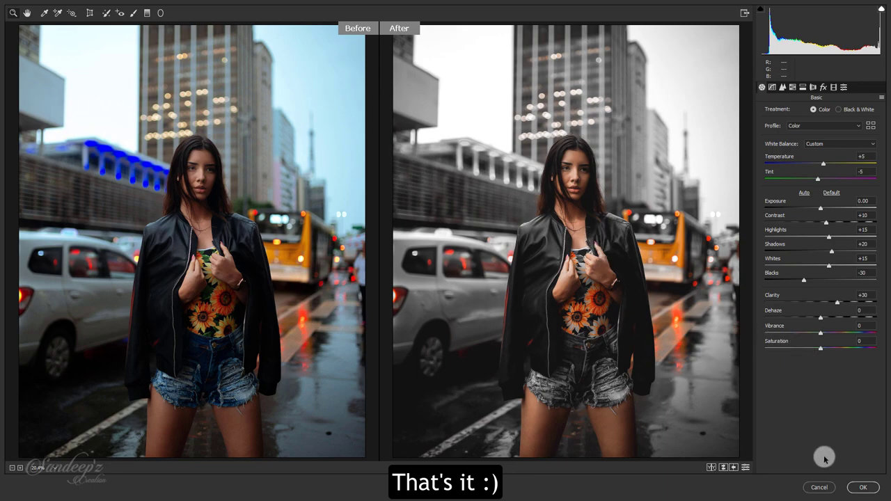
click(860, 487)
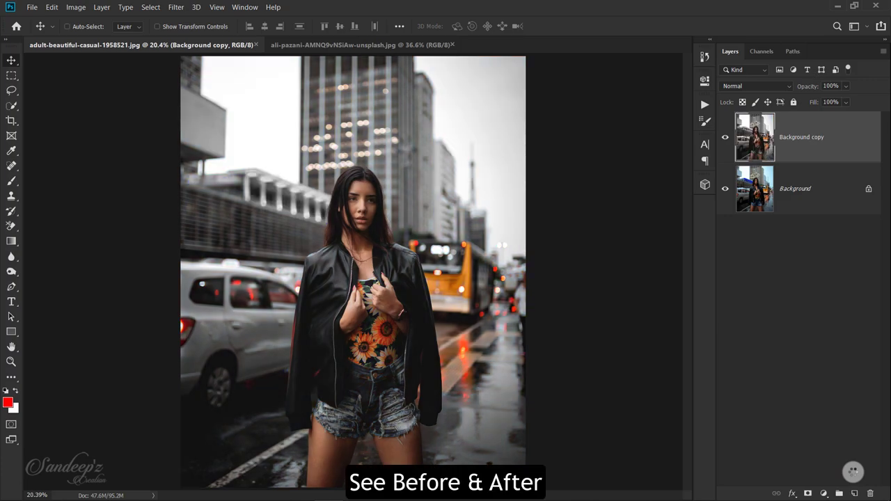
click(723, 140)
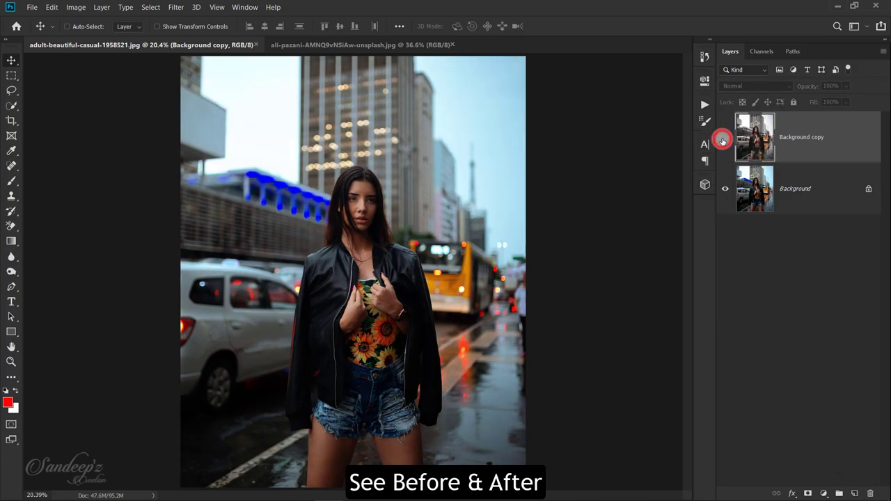
click(723, 141)
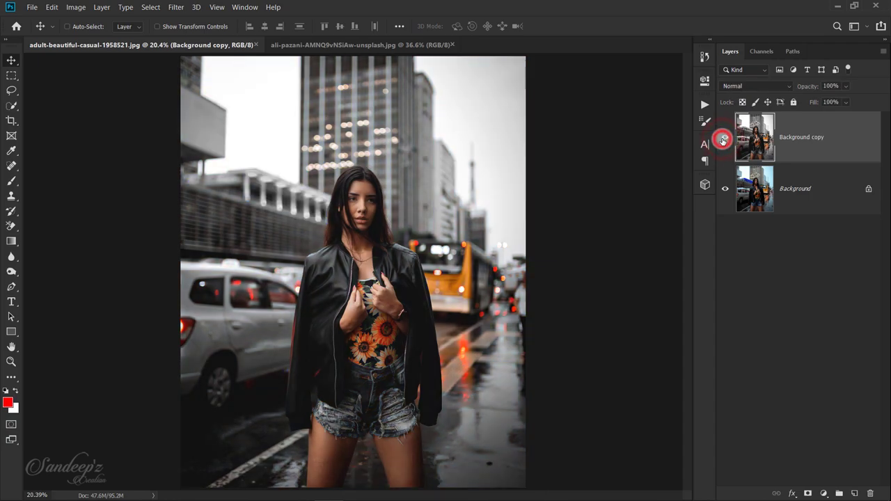
click(723, 141)
click(723, 141)
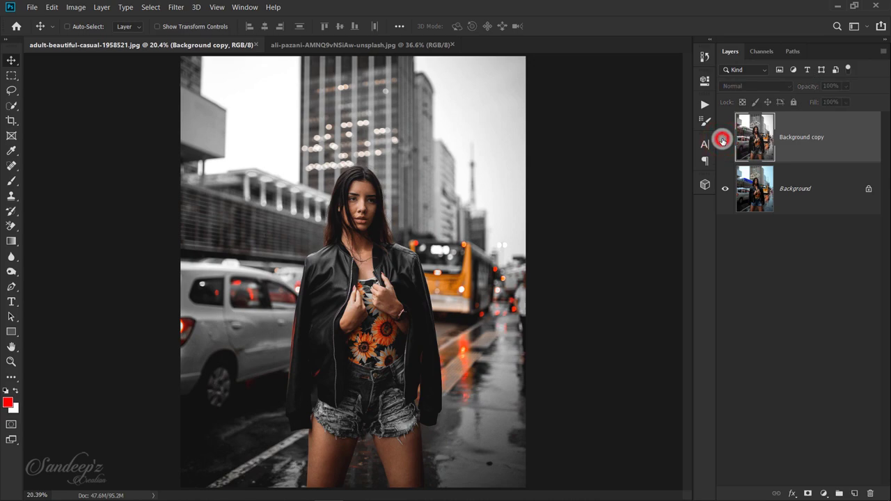
click(723, 140)
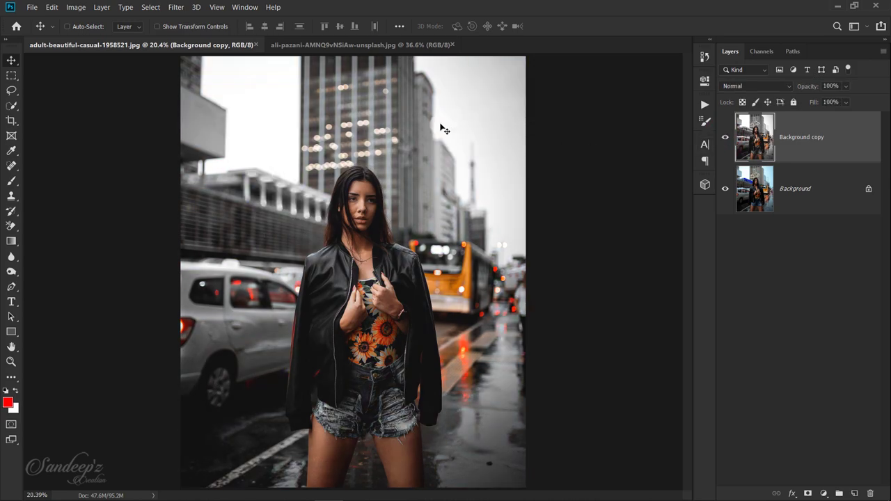
Step: In the orange-hoodie document, duplicate the Background layer and open the copy in Camera Raw Filter
click(344, 46)
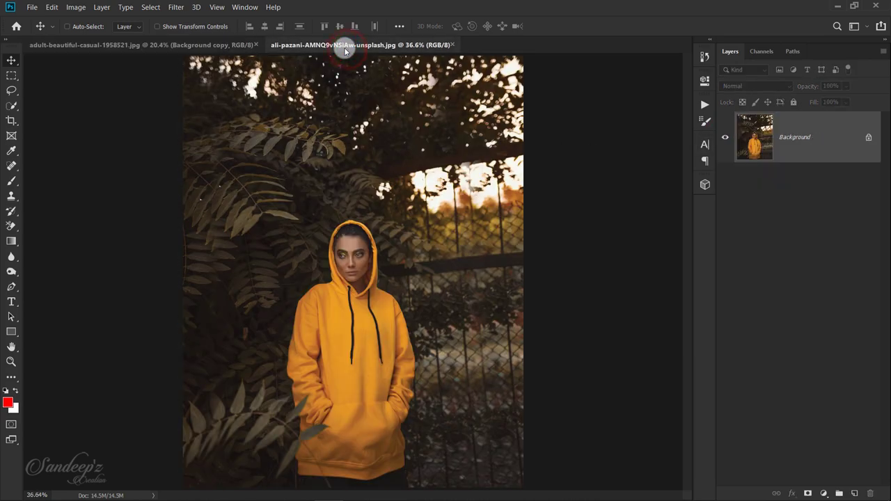
mouse_move(824, 133)
mouse_down()
mouse_move(834, 348)
mouse_move(854, 493)
mouse_up()
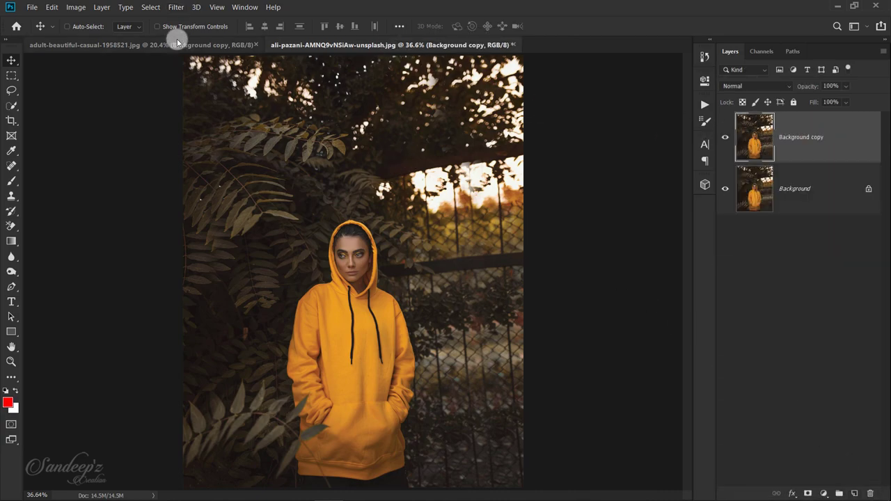
click(175, 7)
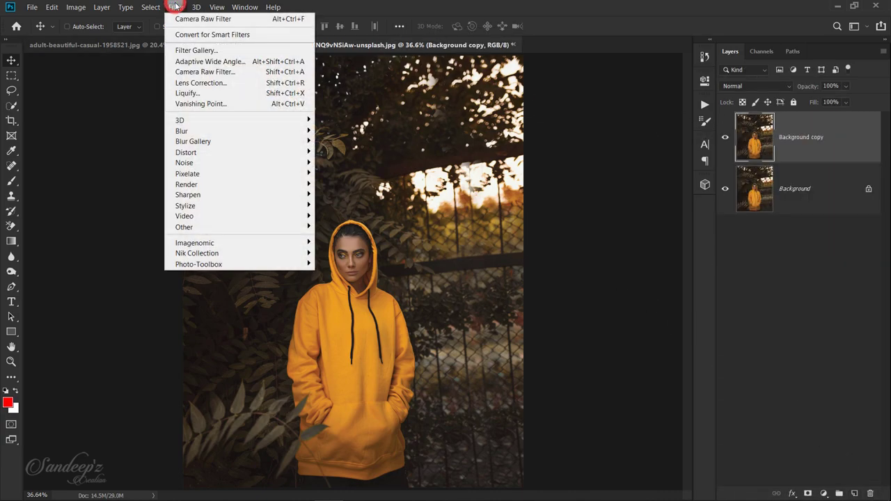
click(182, 71)
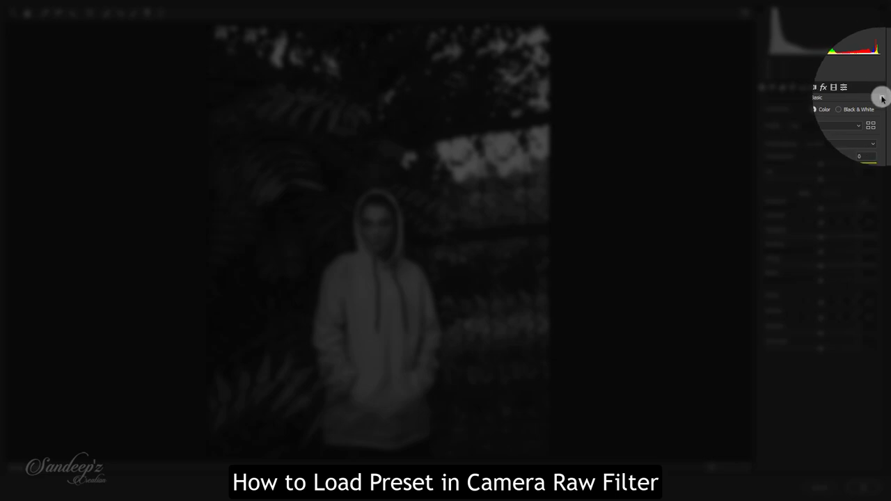
Step: Apply the Black Color Theme Grading Effect preset and show Before/After side by side
click(884, 88)
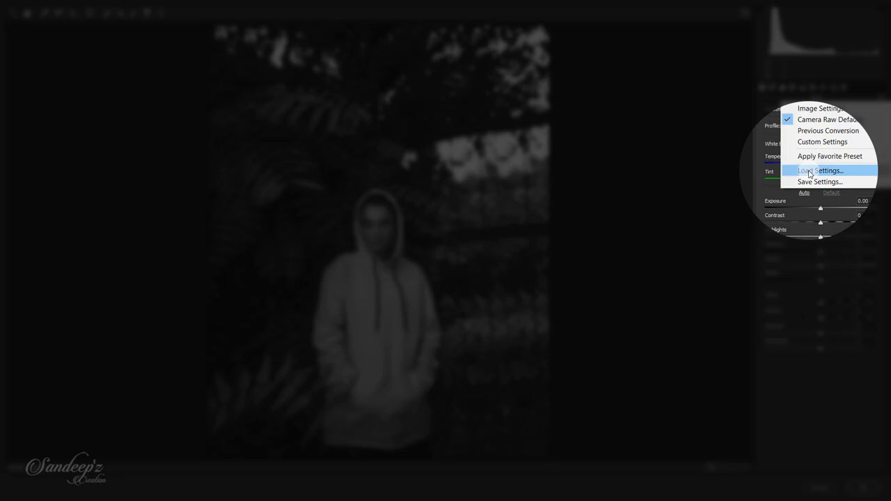
click(817, 382)
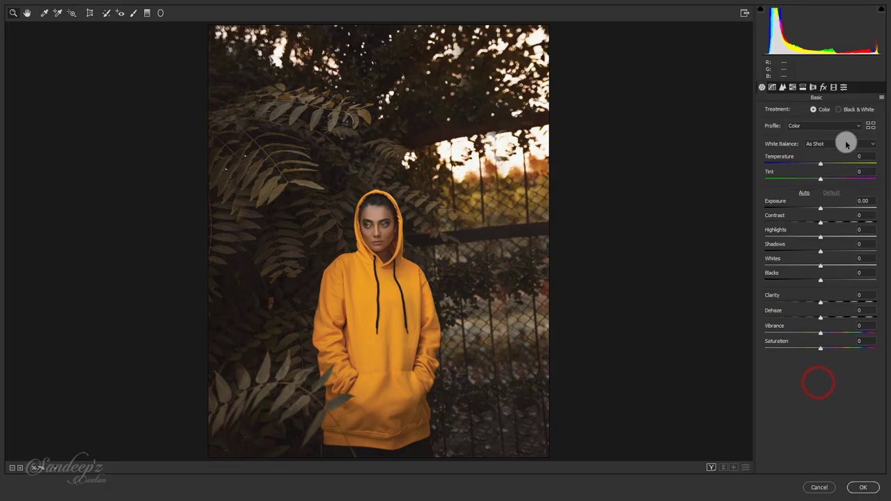
click(842, 88)
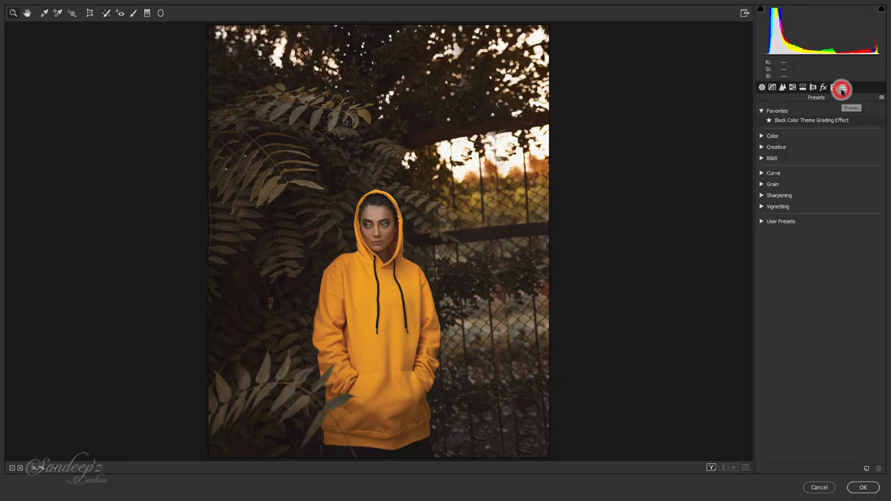
click(802, 121)
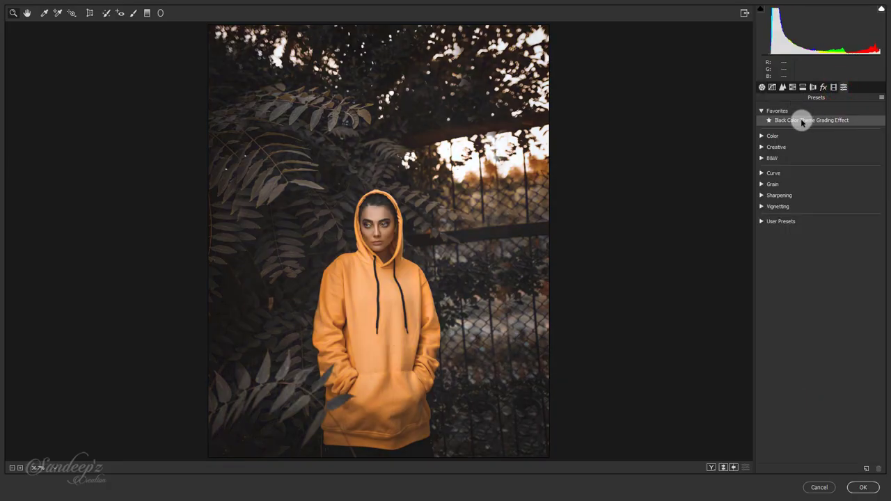
click(710, 468)
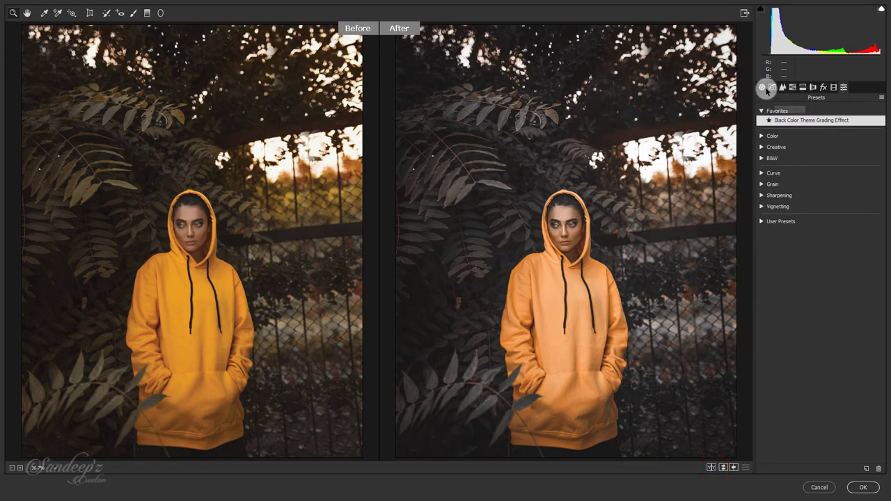
Step: Raise Contrast to +29 while keeping Dehaze at +20 in the Basic panel
click(763, 87)
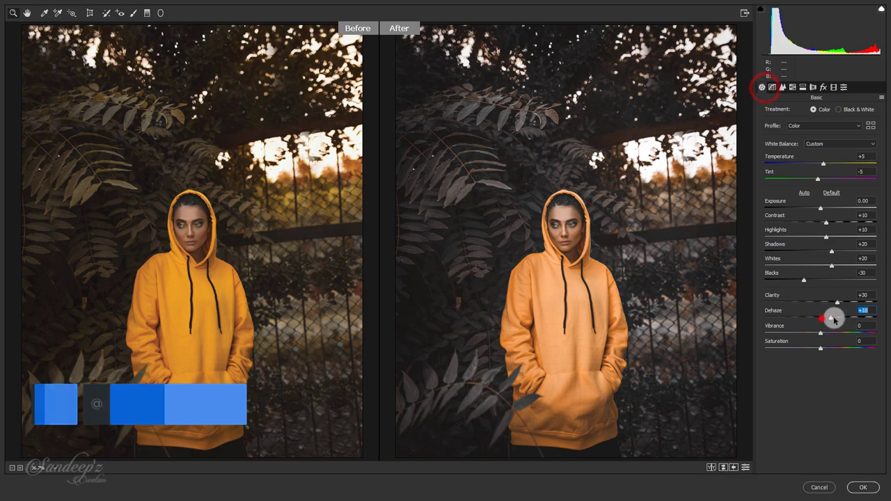
mouse_move(822, 317)
mouse_down()
mouse_move(845, 317)
mouse_move(831, 318)
mouse_up()
drag(826, 222, 840, 222)
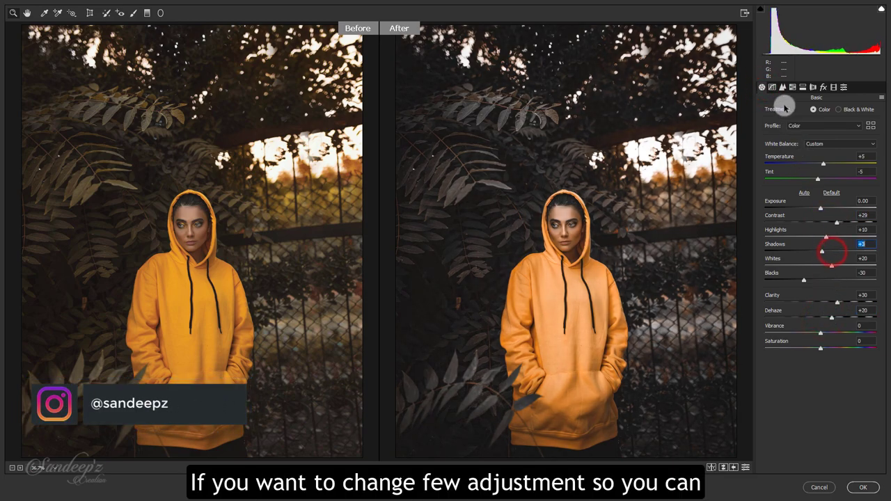
click(782, 87)
Step: Lift the tone curve's black point slightly, zoom into the face, then fit the photo with Ctrl+0
click(772, 87)
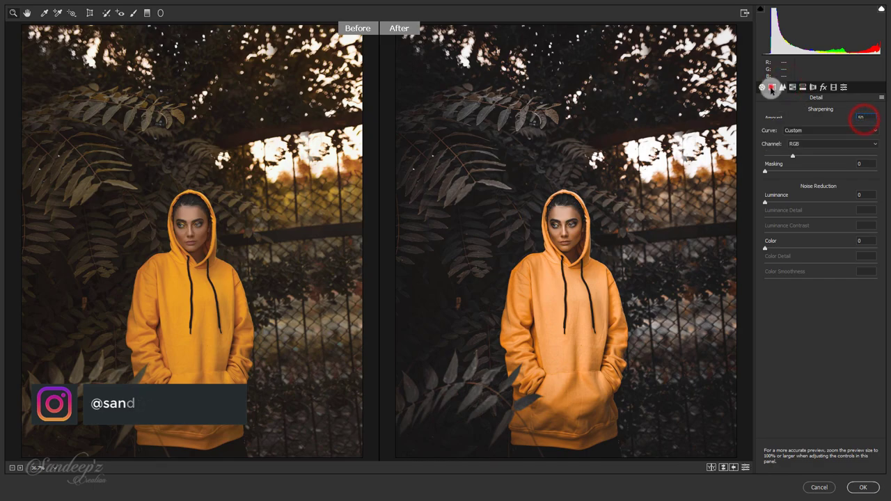
drag(763, 272, 760, 261)
click(559, 212)
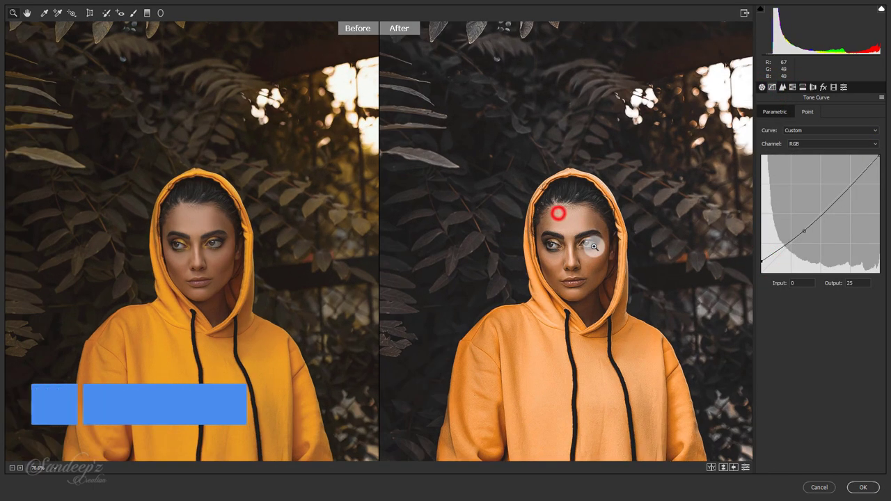
key(ctrl+0)
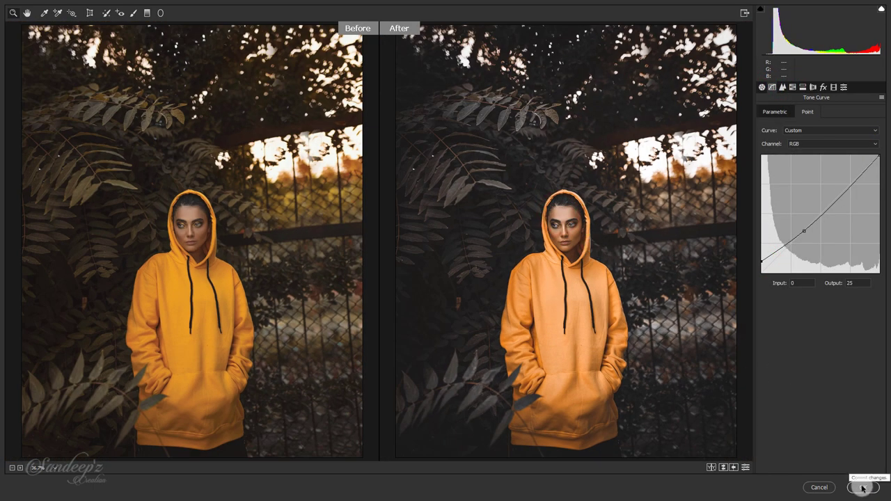
Step: Commit the grade with OK and toggle the Background copy's visibility to compare before and after
click(862, 487)
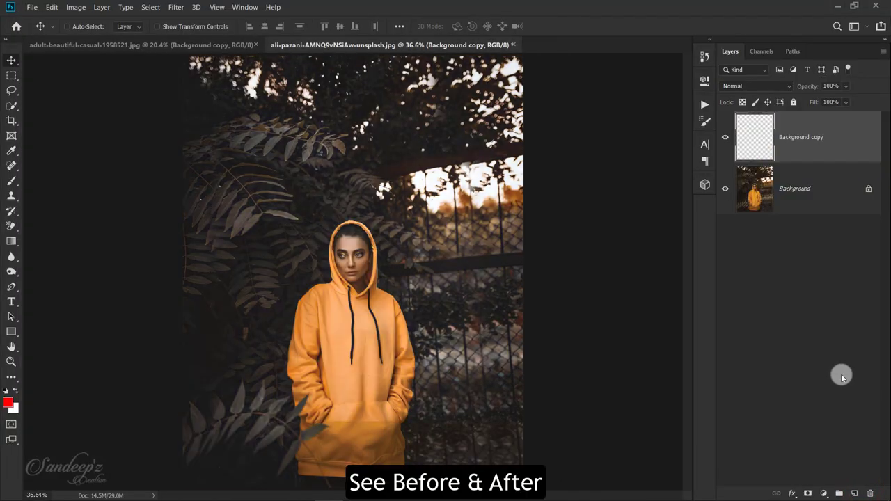
click(724, 138)
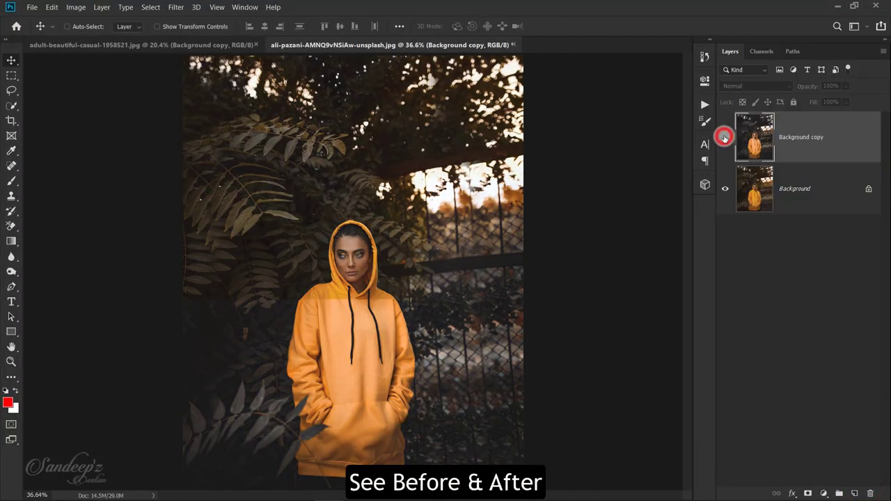
click(724, 139)
click(724, 139)
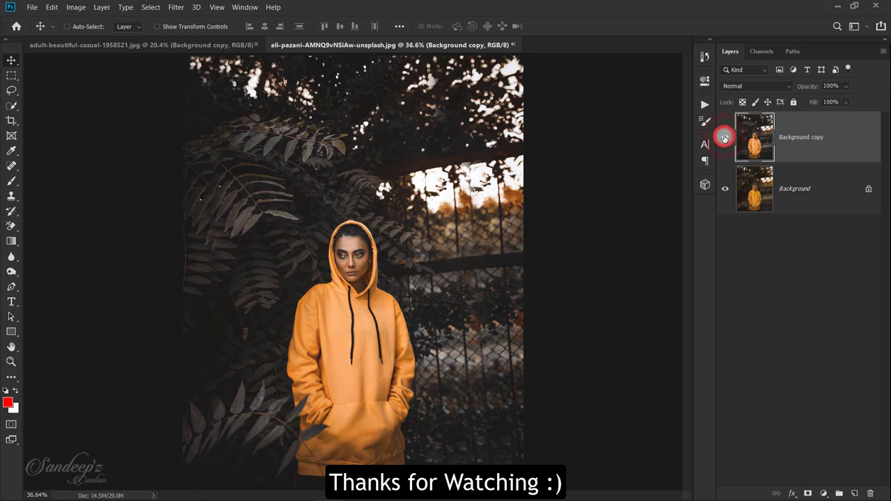